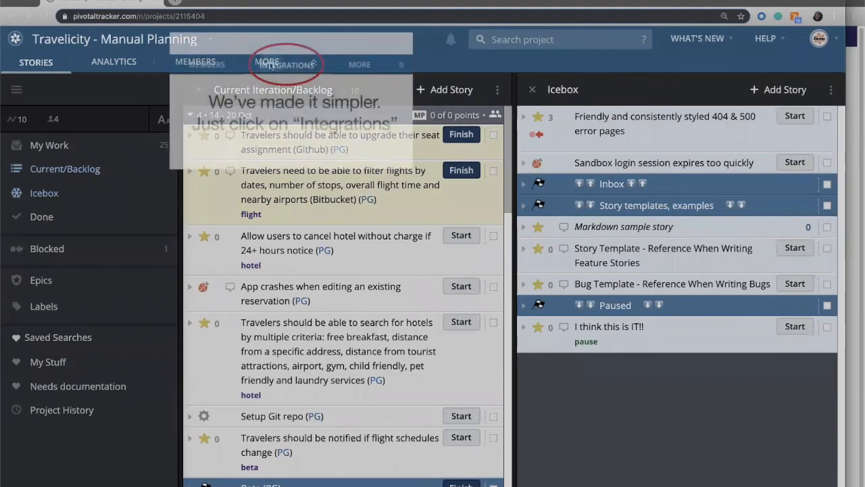
Start adding a GitLab integration in the Travelicity - Manual Planning project's integration settings
{"action": "left_click", "coordinate": [270, 66]}
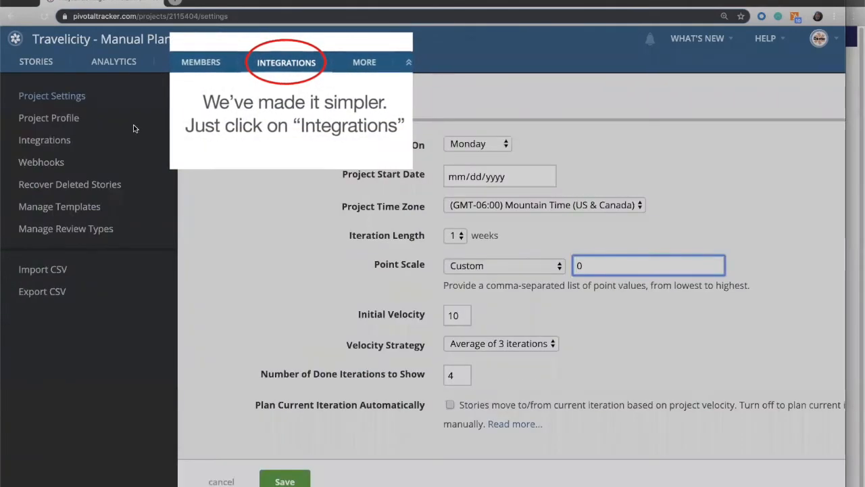
{"action": "left_click", "coordinate": [56, 142]}
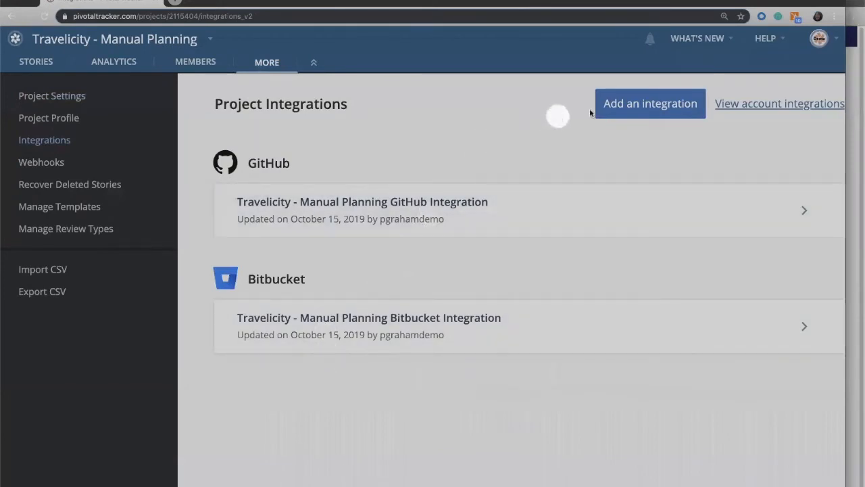
{"action": "left_click", "coordinate": [645, 107]}
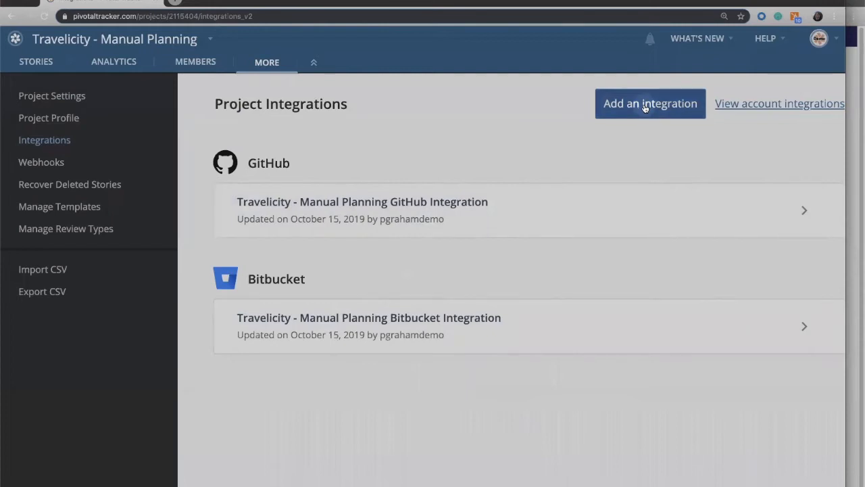
{"action": "scroll", "coordinate": [289, 302], "scroll_direction": "down", "scroll_amount": 1}
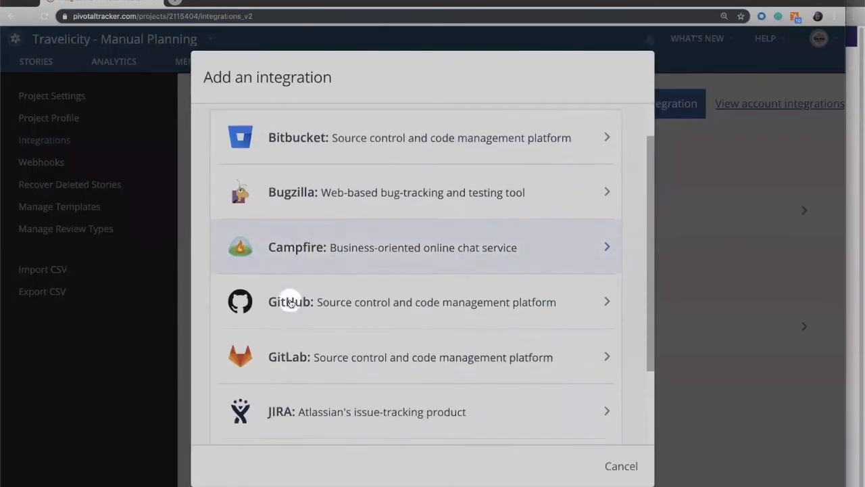
{"action": "scroll", "coordinate": [290, 302], "scroll_direction": "down", "scroll_amount": 1}
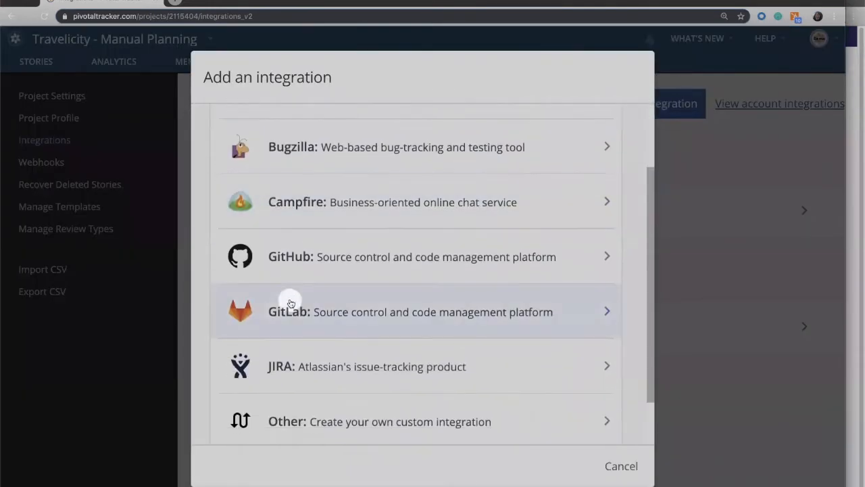
{"action": "left_click", "coordinate": [366, 315]}
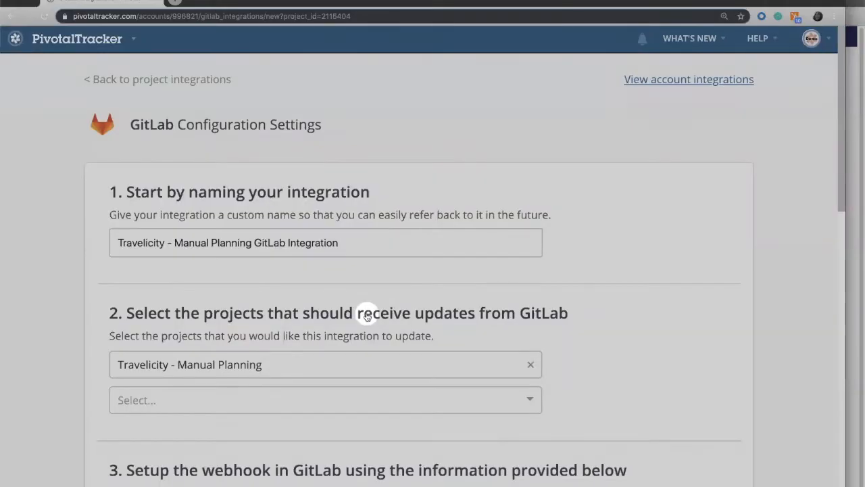
Review the GitLab configuration settings and save the integration with its default name and the Travelicity - Manual Planning project selected
{"action": "scroll", "coordinate": [410, 225], "scroll_direction": "down", "scroll_amount": 3}
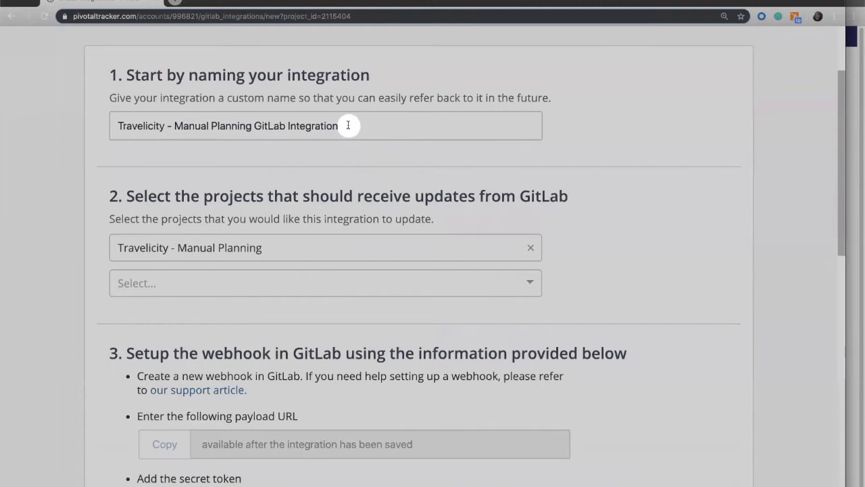
{"action": "scroll", "coordinate": [311, 236], "scroll_direction": "down", "scroll_amount": 3}
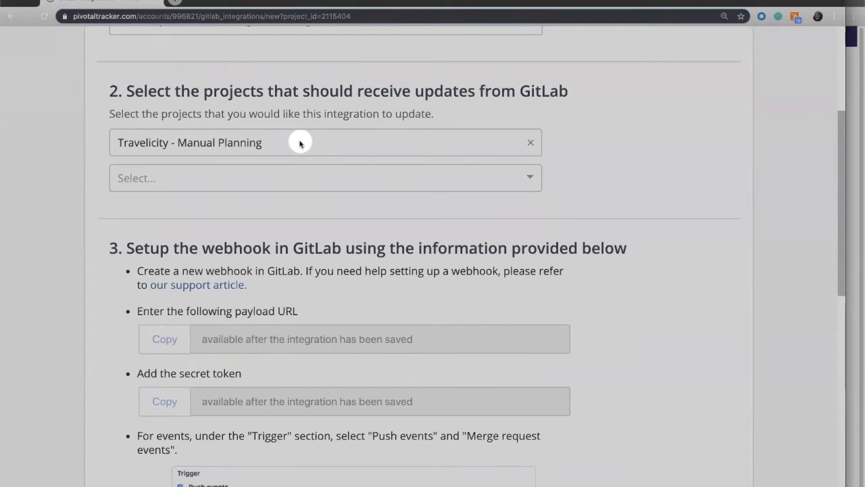
{"action": "left_click", "coordinate": [277, 185]}
{"action": "left_click", "coordinate": [268, 236]}
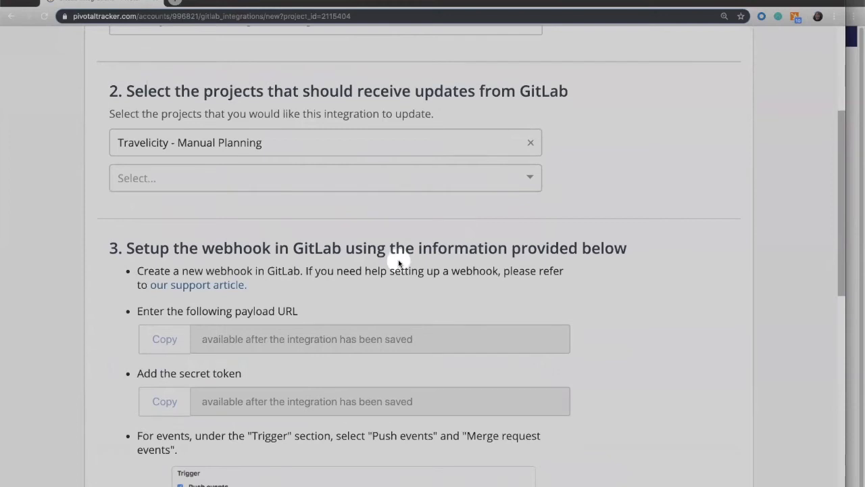
{"action": "scroll", "coordinate": [399, 264], "scroll_direction": "down", "scroll_amount": 2}
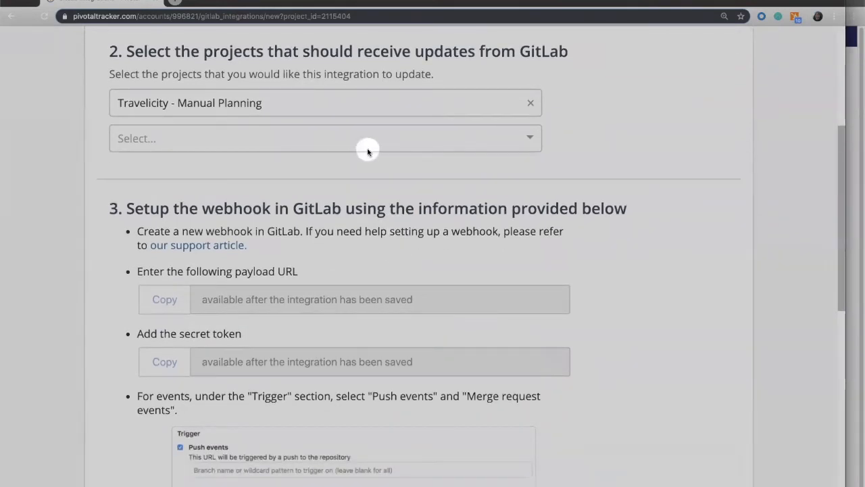
{"action": "scroll", "coordinate": [367, 151], "scroll_direction": "down", "scroll_amount": 5}
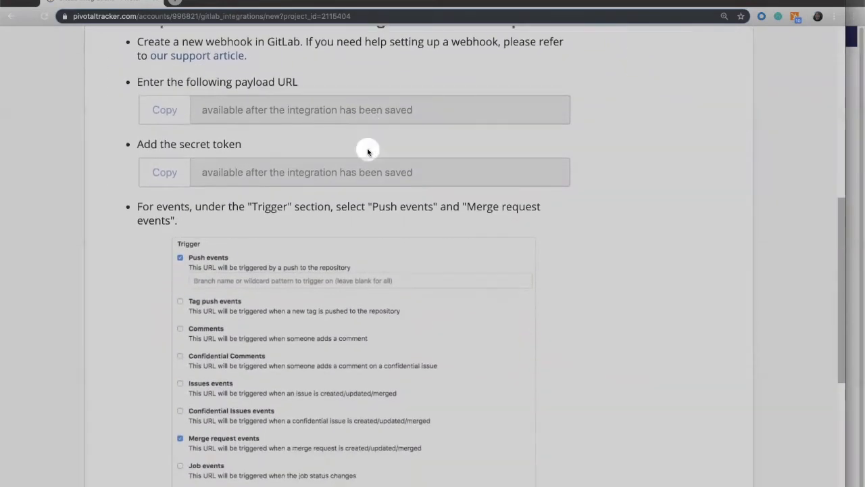
{"action": "scroll", "coordinate": [300, 111], "scroll_direction": "up", "scroll_amount": 1}
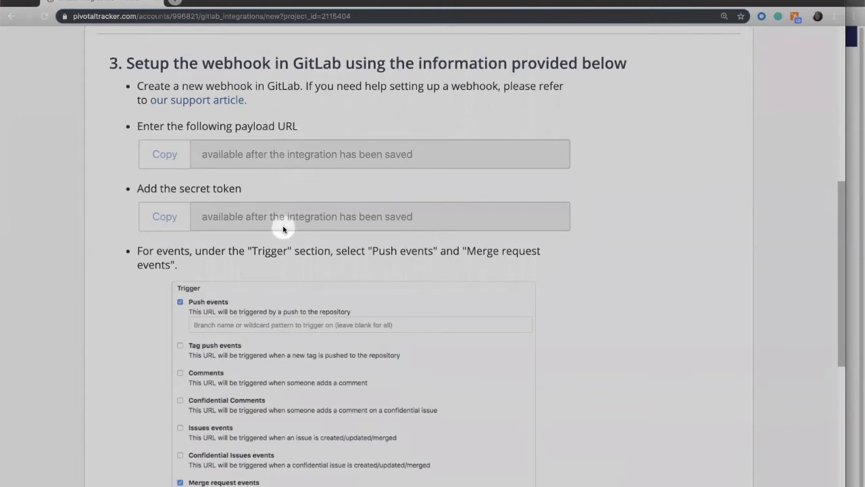
{"action": "scroll", "coordinate": [286, 228], "scroll_direction": "down", "scroll_amount": 5}
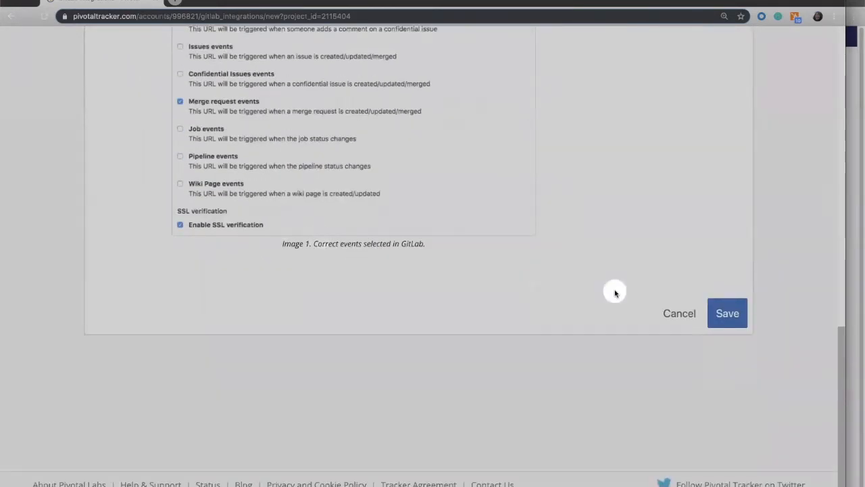
{"action": "left_click", "coordinate": [735, 317]}
{"action": "left_click", "coordinate": [726, 314]}
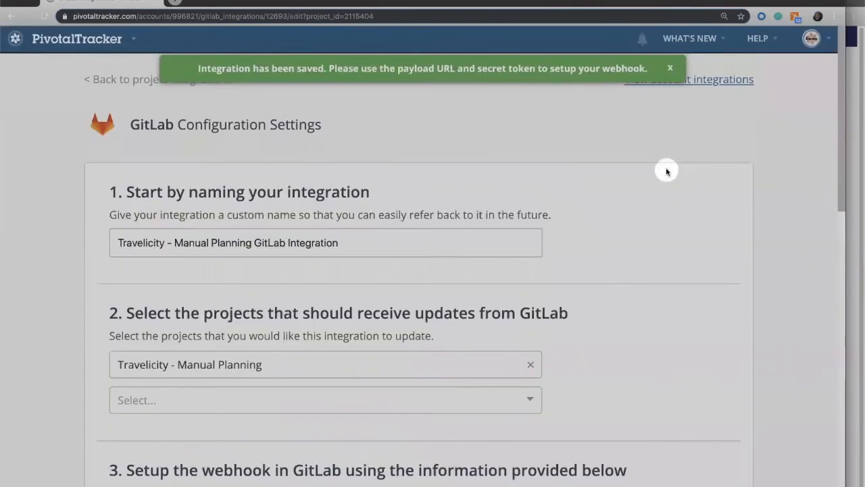
Copy the integration's payload URL and narrow the browser window to uncover the GitLab window behind it
{"action": "scroll", "coordinate": [666, 171], "scroll_direction": "down", "scroll_amount": 5}
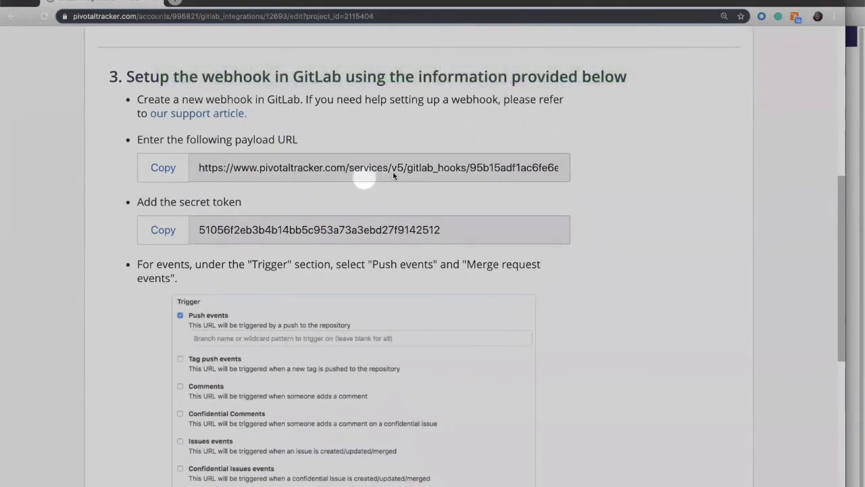
{"action": "left_click", "coordinate": [163, 168]}
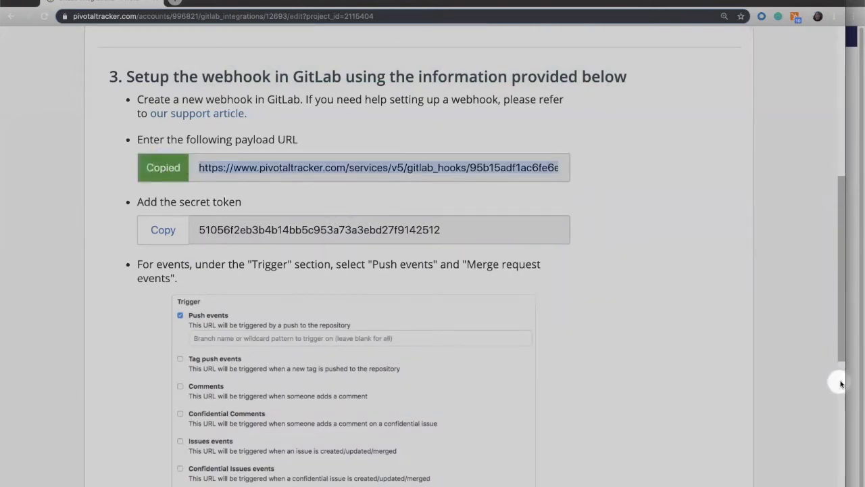
{"action": "left_click_drag", "start_coordinate": [844, 381], "coordinate": [519, 404]}
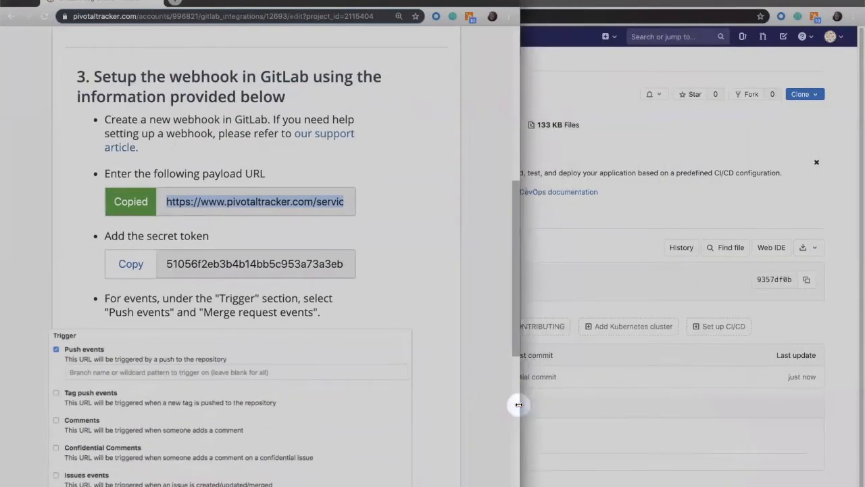
{"action": "scroll", "coordinate": [384, 329], "scroll_direction": "up", "scroll_amount": 5}
{"action": "scroll", "coordinate": [383, 330], "scroll_direction": "up", "scroll_amount": 3}
Switch to GitLab, open the Travelicity project's integration settings and paste the payload URL as the webhook URL
{"action": "left_click", "coordinate": [584, 261]}
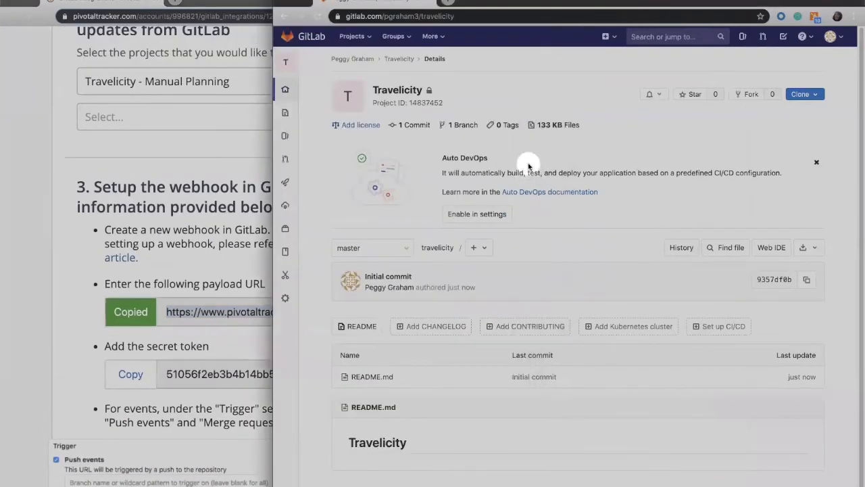
{"action": "mouse_move", "coordinate": [286, 299]}
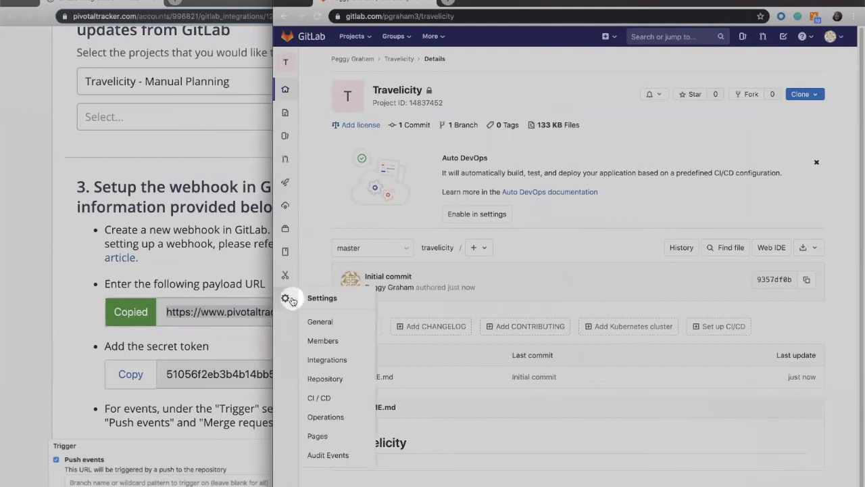
{"action": "left_click", "coordinate": [329, 362]}
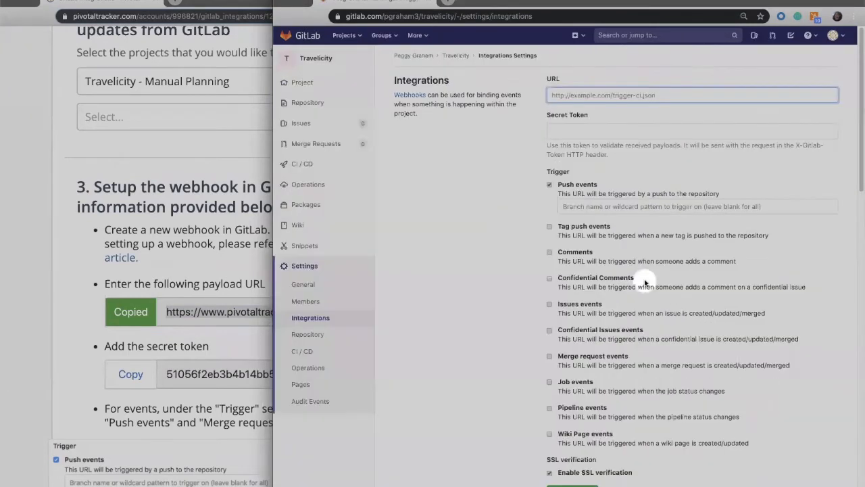
{"action": "left_click", "coordinate": [550, 91]}
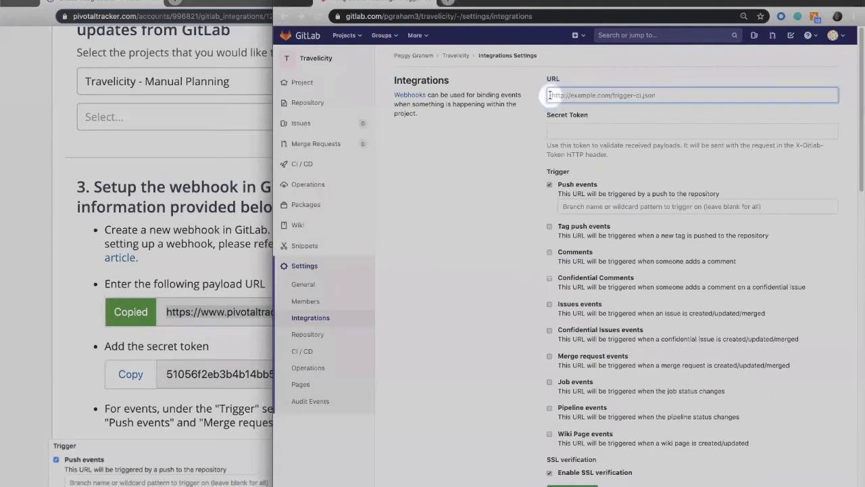
{"action": "key", "text": "super+v"}
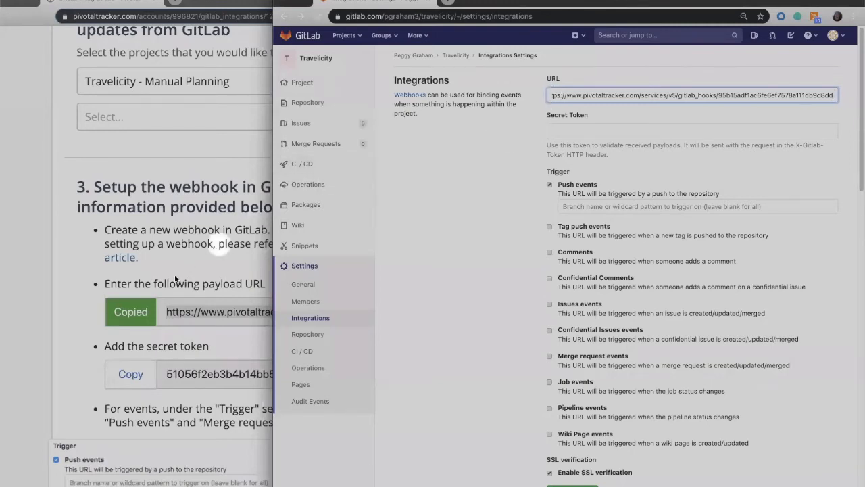
Copy the secret token from Pivotal Tracker and paste it into the GitLab webhook's Secret Token field
{"action": "left_click", "coordinate": [173, 267]}
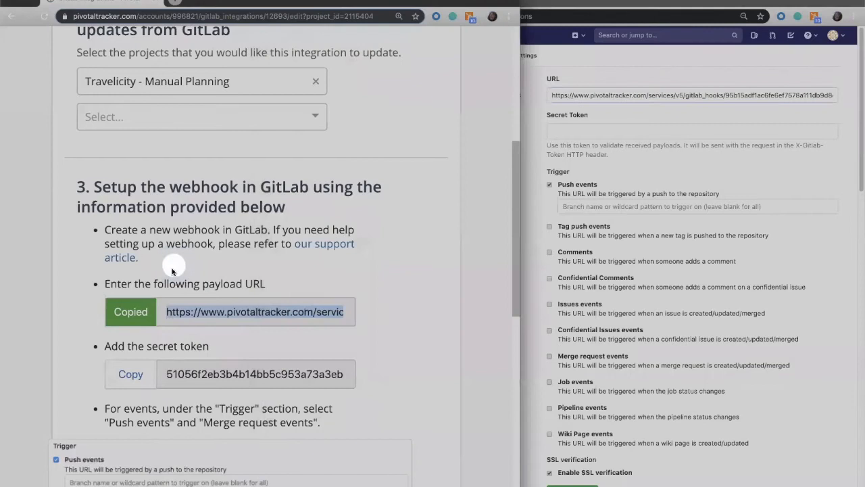
{"action": "left_click", "coordinate": [130, 374]}
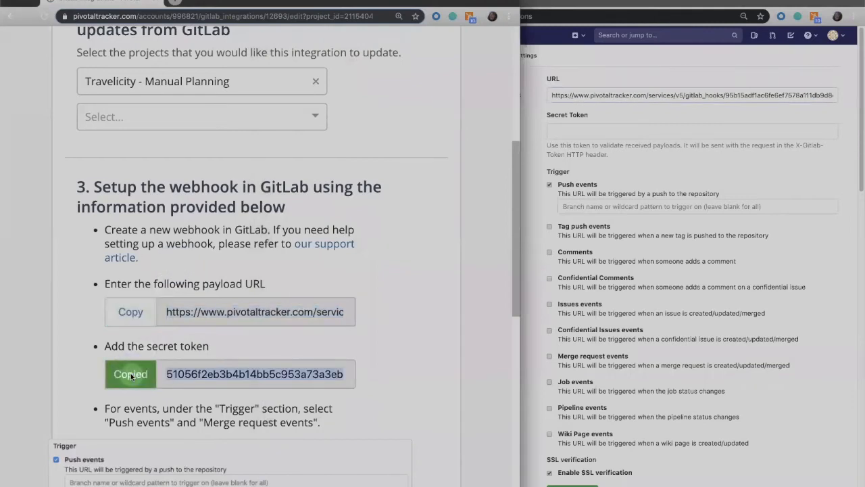
{"action": "left_click", "coordinate": [551, 133]}
{"action": "left_click", "coordinate": [553, 130]}
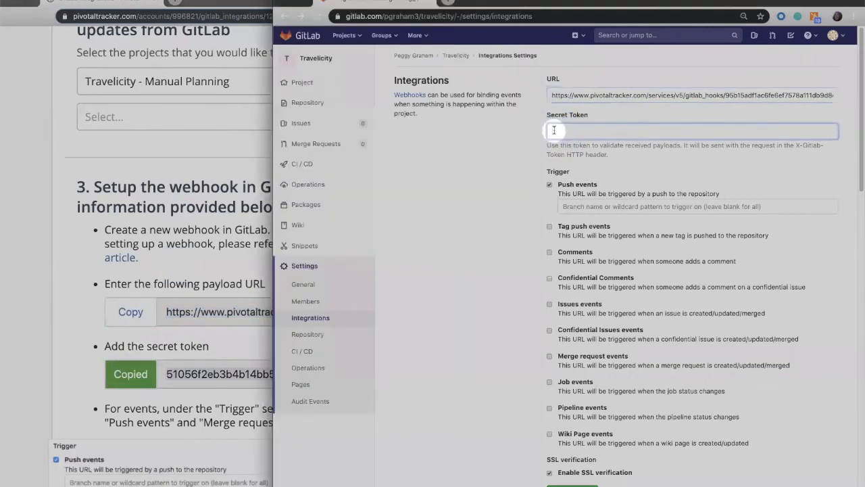
{"action": "key", "text": "super+v"}
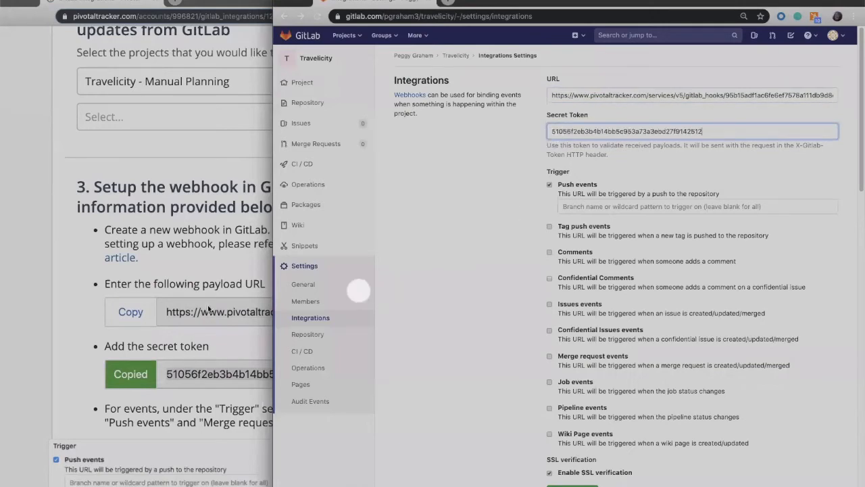
Check the required triggers in Pivotal Tracker, enable Merge request events for the GitLab webhook and add the webhook
{"action": "left_click", "coordinate": [163, 277]}
{"action": "scroll", "coordinate": [169, 274], "scroll_direction": "down", "scroll_amount": 10}
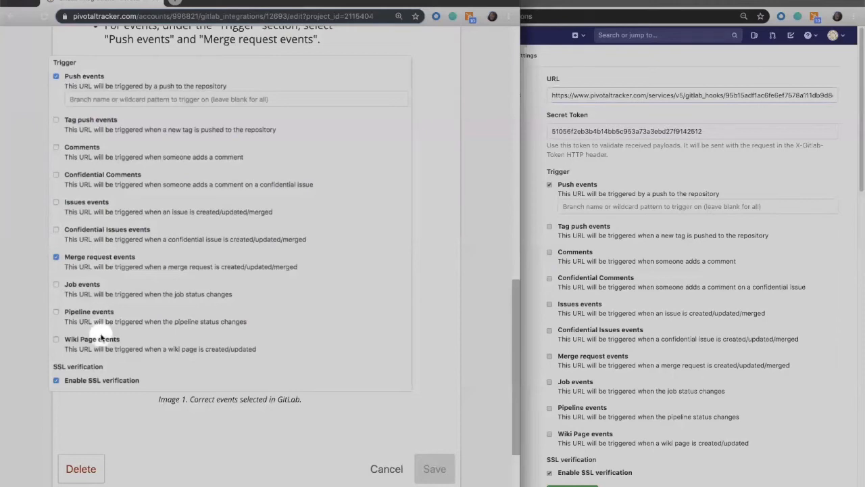
{"action": "left_click", "coordinate": [620, 166]}
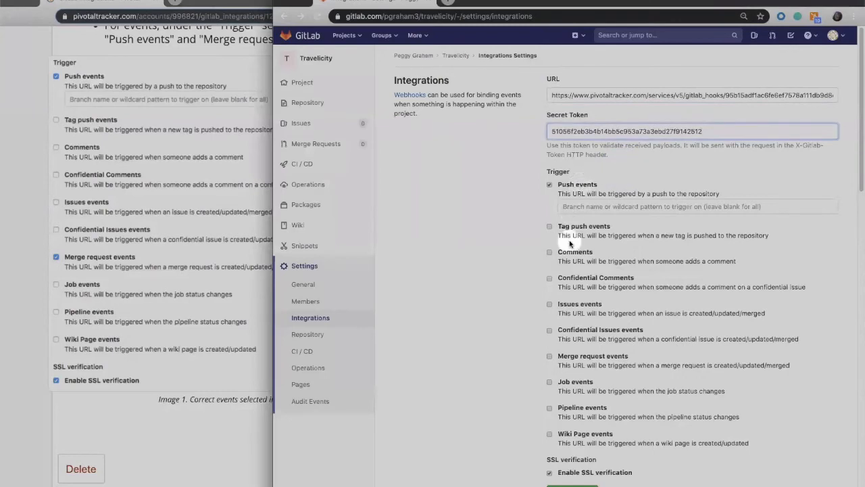
{"action": "scroll", "coordinate": [563, 292], "scroll_direction": "down", "scroll_amount": 3}
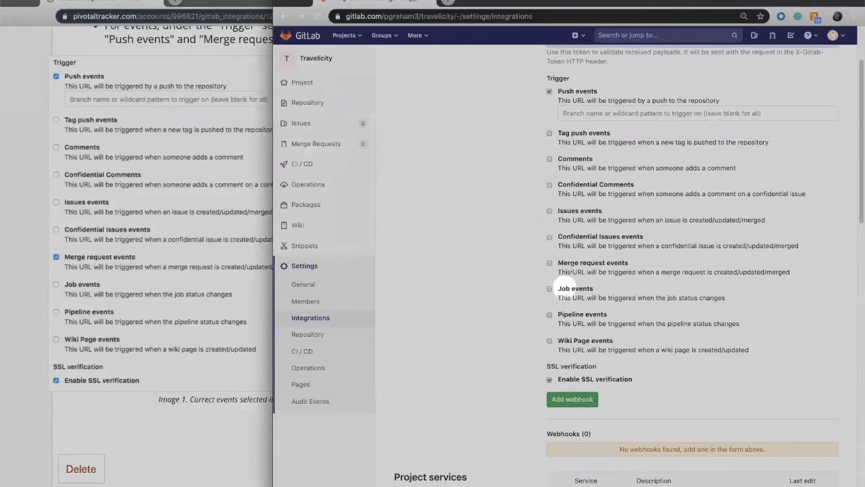
{"action": "left_click", "coordinate": [550, 264]}
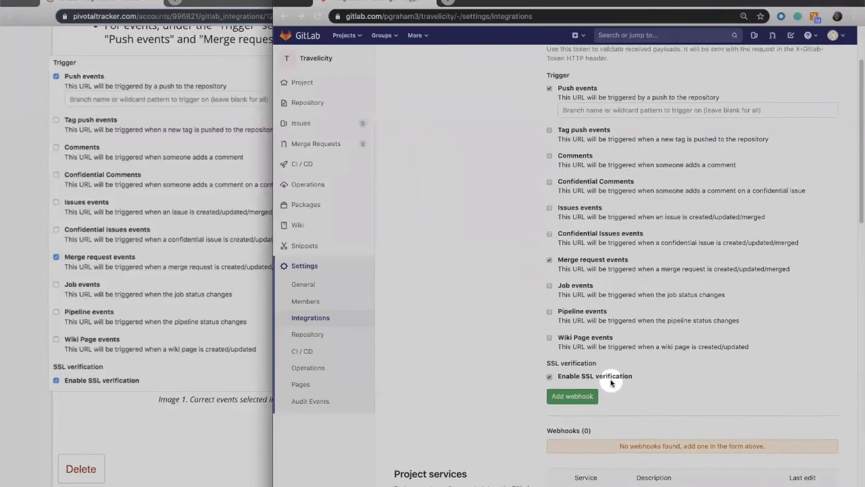
{"action": "scroll", "coordinate": [611, 382], "scroll_direction": "down", "scroll_amount": 2}
{"action": "left_click", "coordinate": [574, 338]}
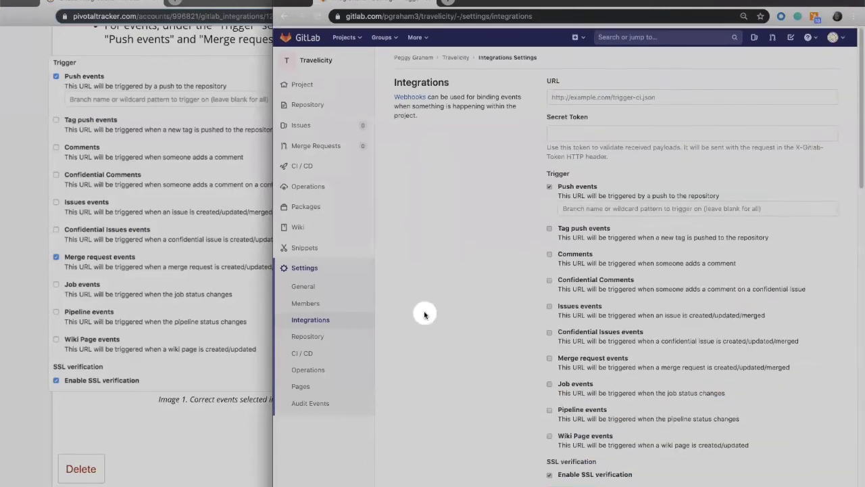
Open the Travelicity project's details page in GitLab, and return to the project integrations list in Pivotal Tracker
{"action": "mouse_move", "coordinate": [317, 110]}
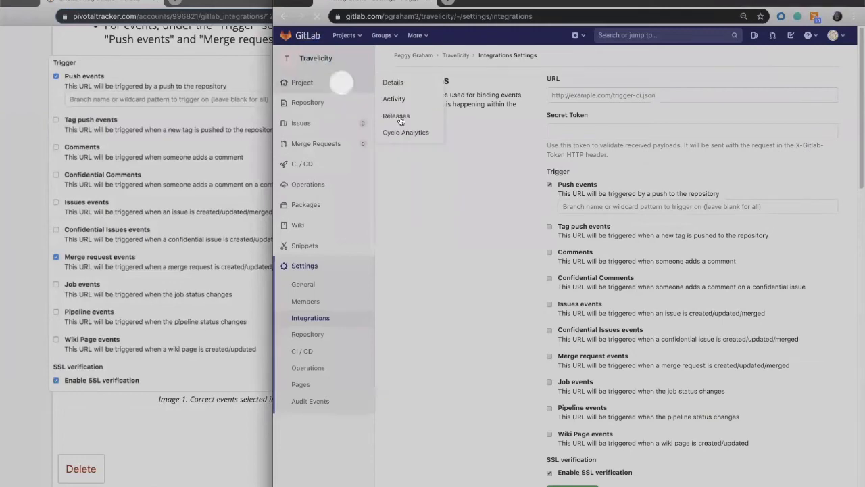
{"action": "left_click", "coordinate": [316, 59]}
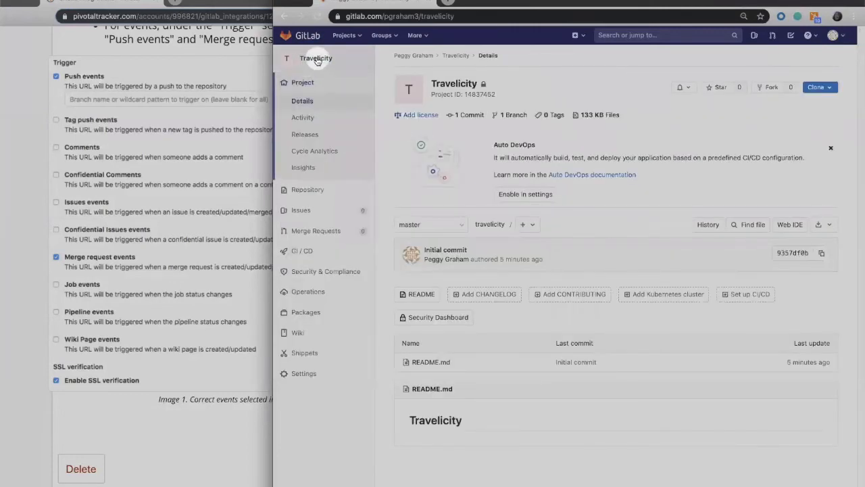
{"action": "left_click", "coordinate": [19, 157]}
{"action": "scroll", "coordinate": [20, 158], "scroll_direction": "up", "scroll_amount": 10}
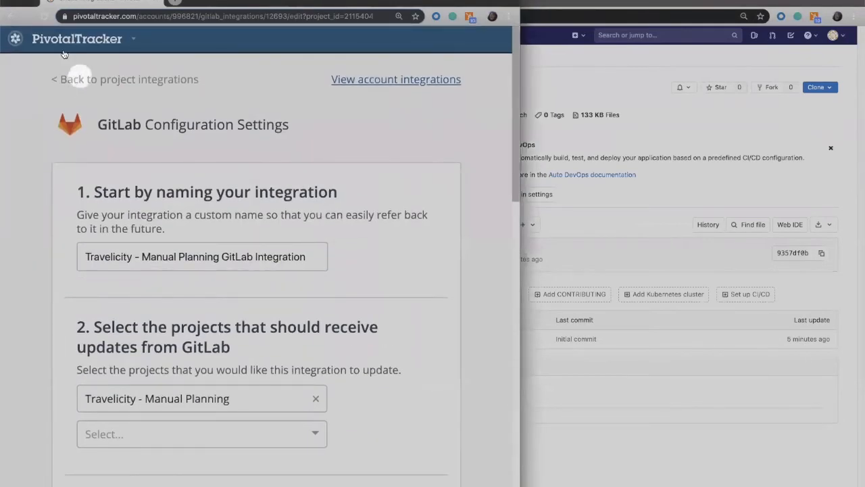
{"action": "left_click", "coordinate": [11, 18]}
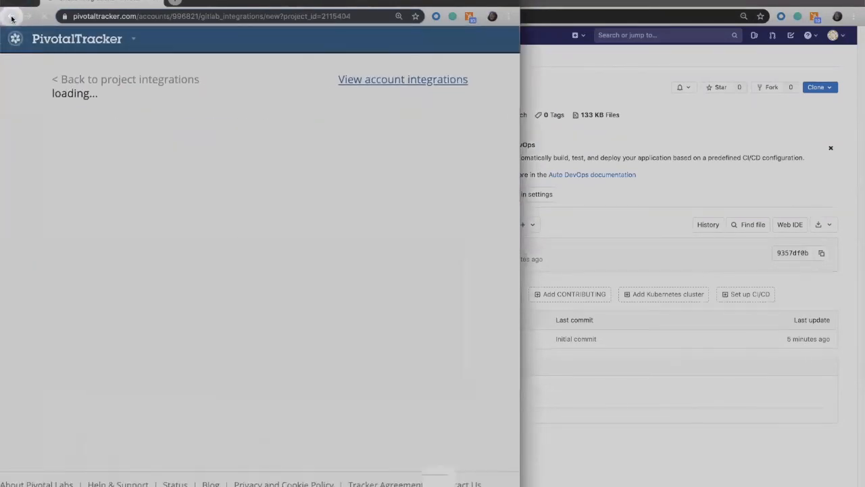
{"action": "left_click", "coordinate": [12, 18]}
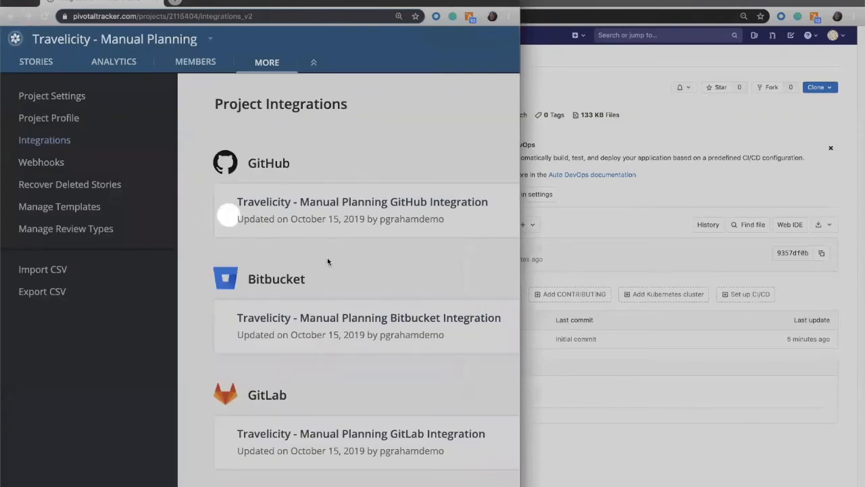
{"action": "scroll", "coordinate": [334, 265], "scroll_direction": "down", "scroll_amount": 1}
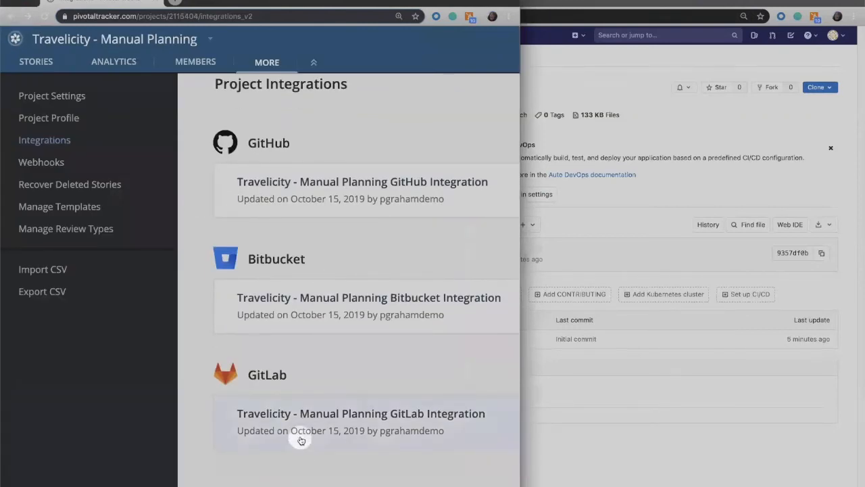
Open the project's stories and copy the ID of the story "Allow users to cancel hotel without charge if 24+ hours notice"
{"action": "left_click", "coordinate": [36, 62]}
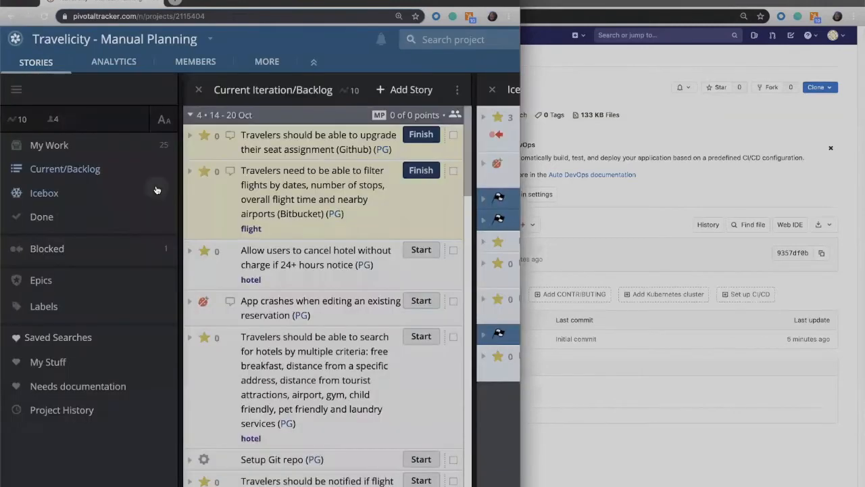
{"action": "left_click", "coordinate": [192, 253]}
{"action": "left_click", "coordinate": [215, 291]}
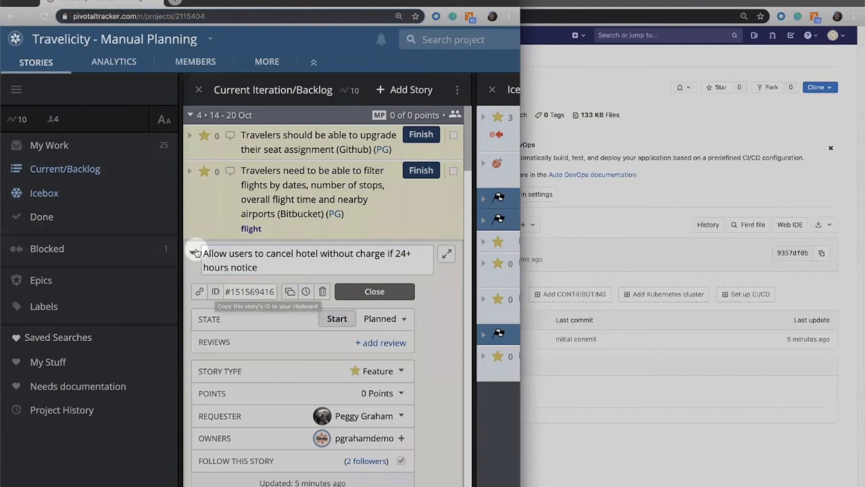
{"action": "left_click", "coordinate": [192, 252]}
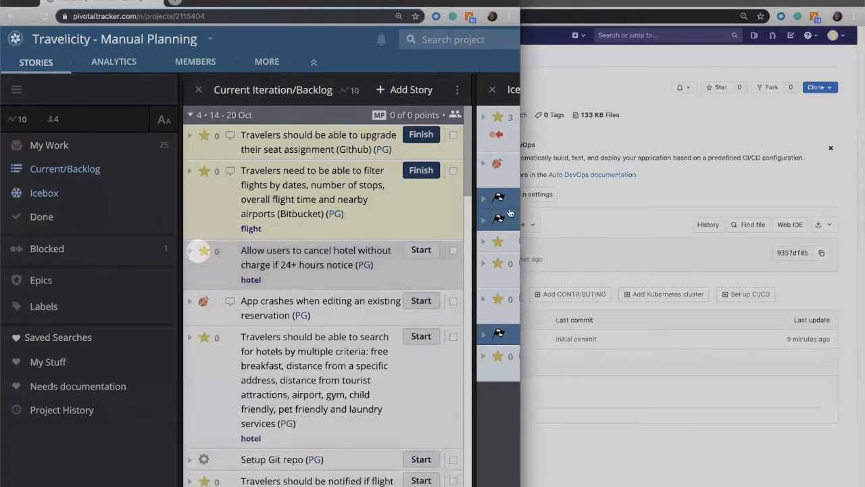
Switch to GitLab, open the project's README.md for editing and add the line "add code to implement feature...," below the heading
{"action": "left_click", "coordinate": [625, 189]}
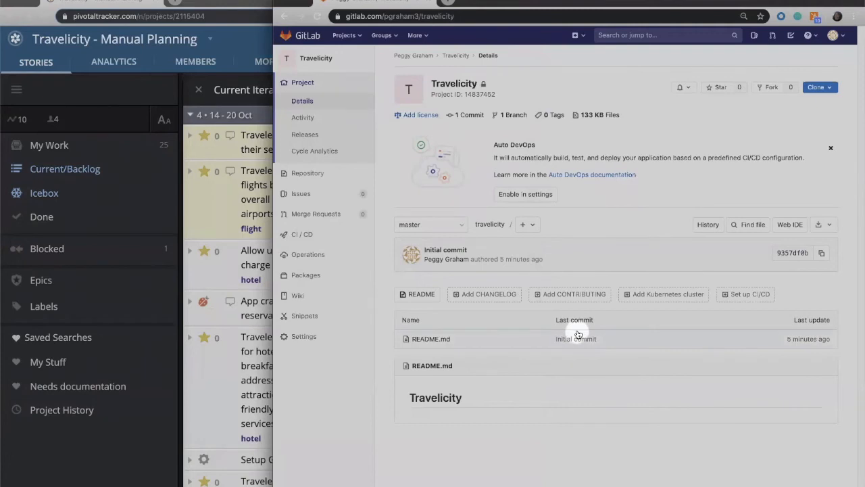
{"action": "left_click", "coordinate": [432, 343]}
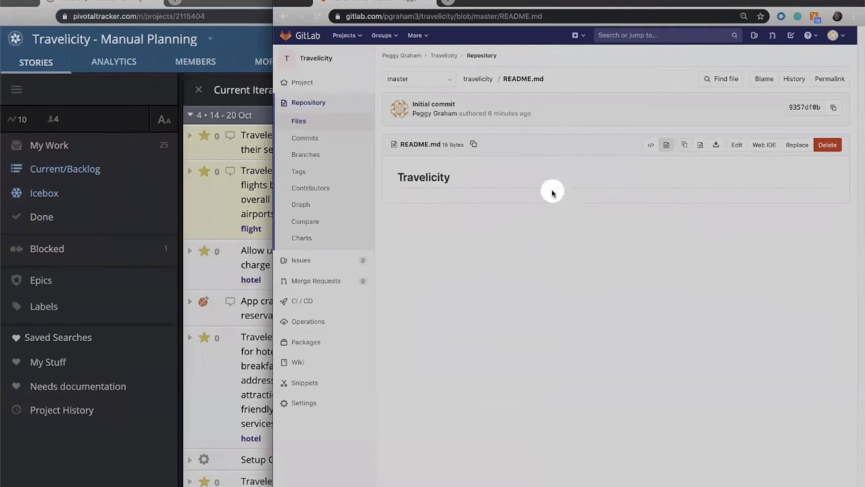
{"action": "left_click", "coordinate": [738, 148]}
{"action": "left_click", "coordinate": [452, 170]}
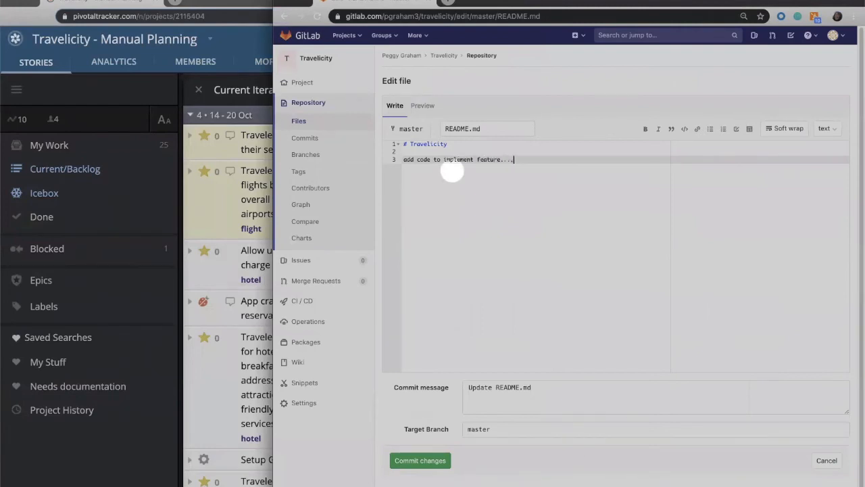
Set the commit message to "[#151569416] - Update README.md" and commit the change to the master branch
{"action": "scroll", "coordinate": [475, 404], "scroll_direction": "down", "scroll_amount": 1}
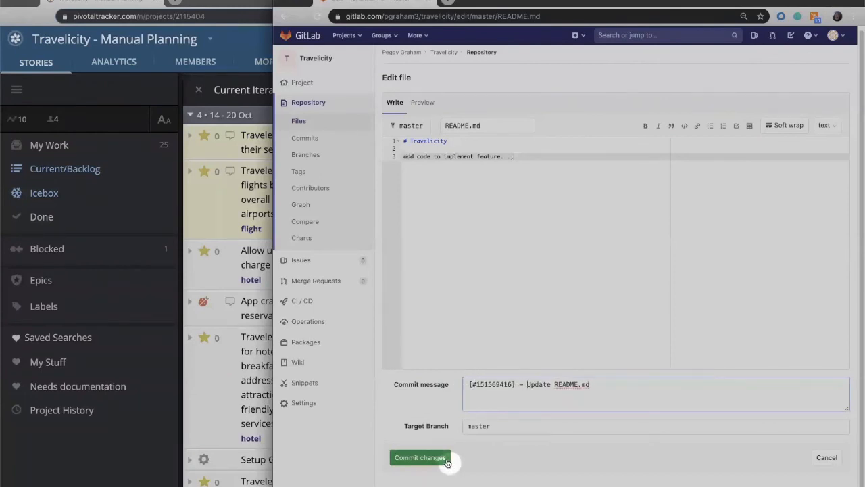
{"action": "scroll", "coordinate": [491, 425], "scroll_direction": "up", "scroll_amount": 1}
{"action": "left_click", "coordinate": [494, 429]}
{"action": "scroll", "coordinate": [513, 429], "scroll_direction": "down", "scroll_amount": 1}
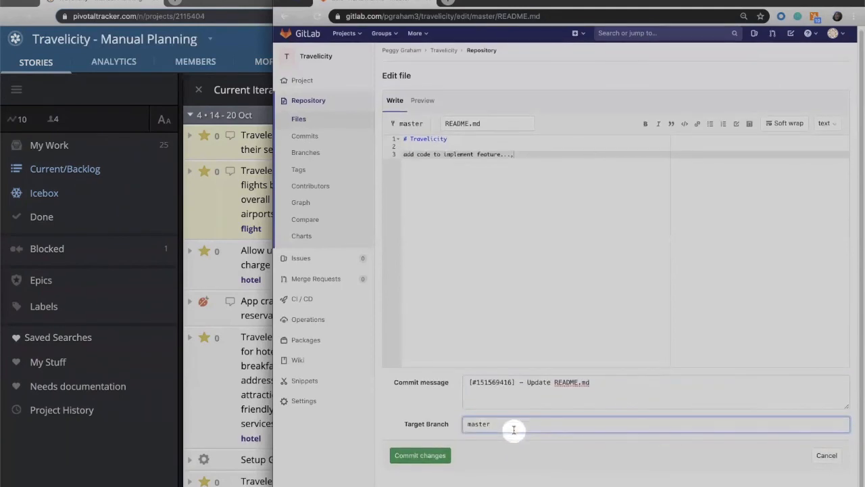
{"action": "left_click", "coordinate": [393, 458]}
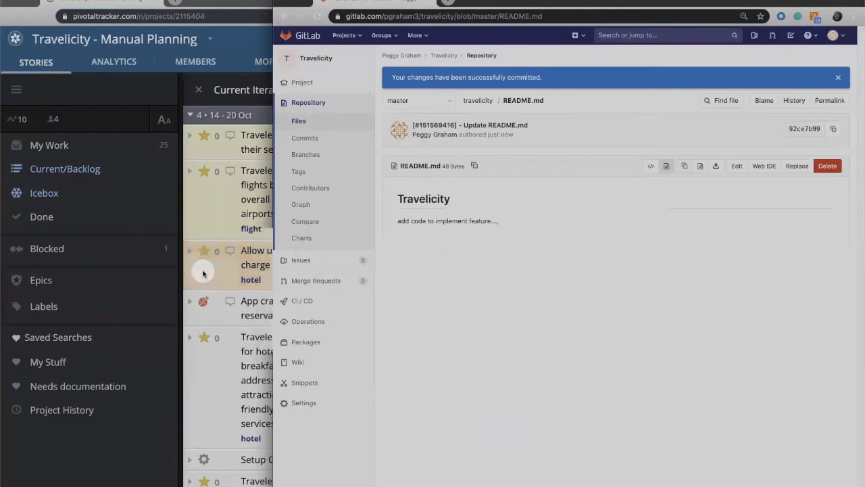
Switch to Pivotal Tracker, expand the hotel cancellation story, examine its state and activity for the GitLab commit, and return to GitLab
{"action": "left_click", "coordinate": [200, 271]}
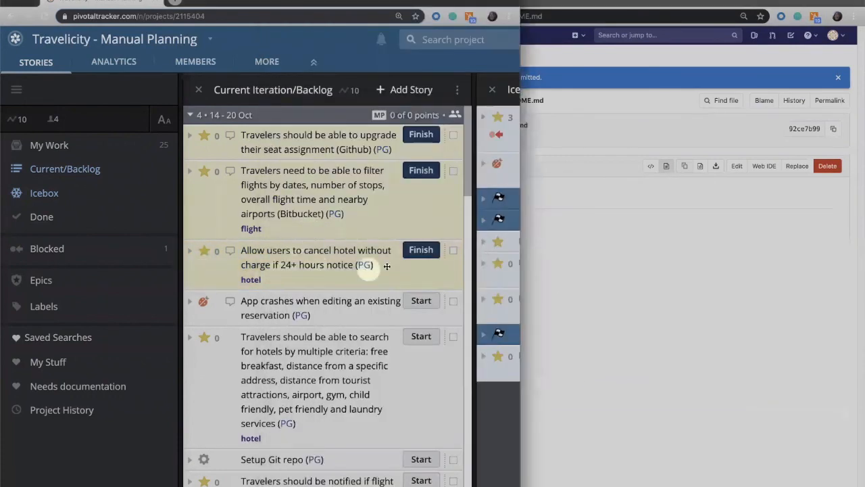
{"action": "left_click", "coordinate": [188, 255]}
{"action": "scroll", "coordinate": [230, 328], "scroll_direction": "down", "scroll_amount": 5}
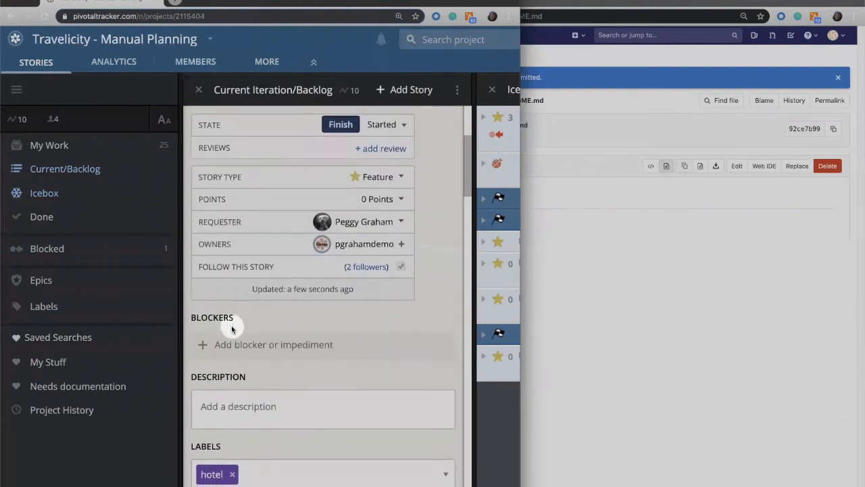
{"action": "scroll", "coordinate": [231, 329], "scroll_direction": "down", "scroll_amount": 6}
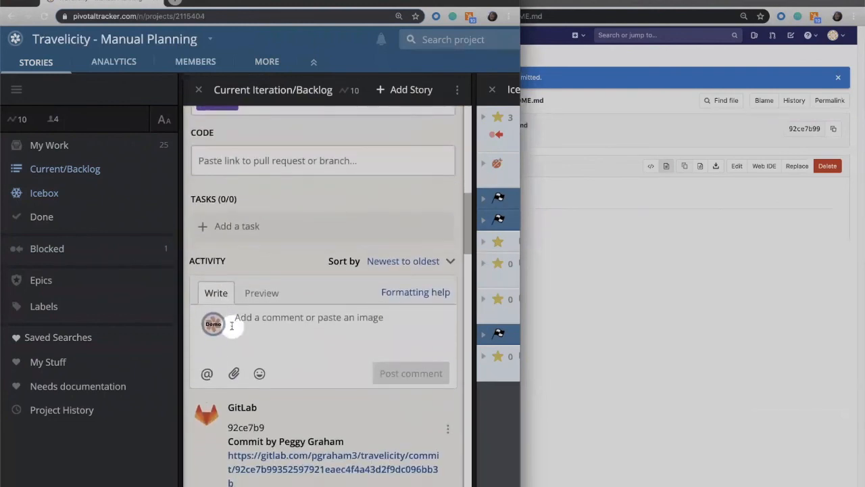
{"action": "scroll", "coordinate": [231, 325], "scroll_direction": "down", "scroll_amount": 3}
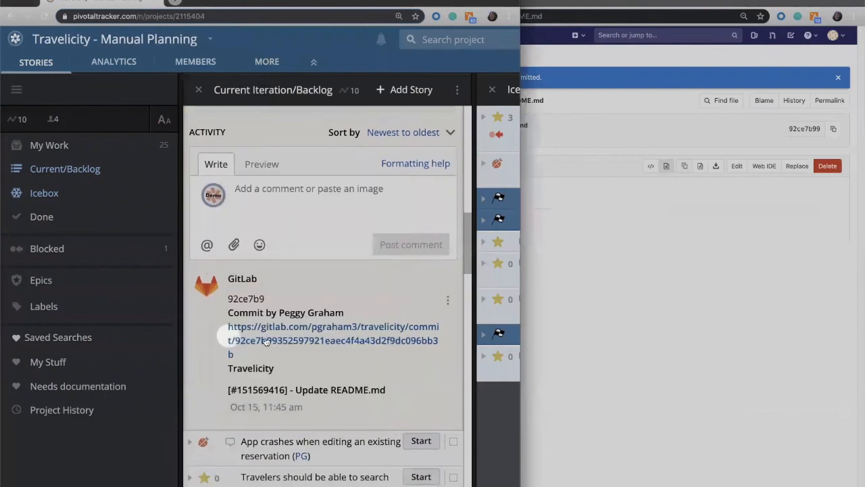
{"action": "scroll", "coordinate": [290, 313], "scroll_direction": "up", "scroll_amount": 2}
{"action": "scroll", "coordinate": [290, 313], "scroll_direction": "up", "scroll_amount": 1}
{"action": "scroll", "coordinate": [290, 313], "scroll_direction": "down", "scroll_amount": 4}
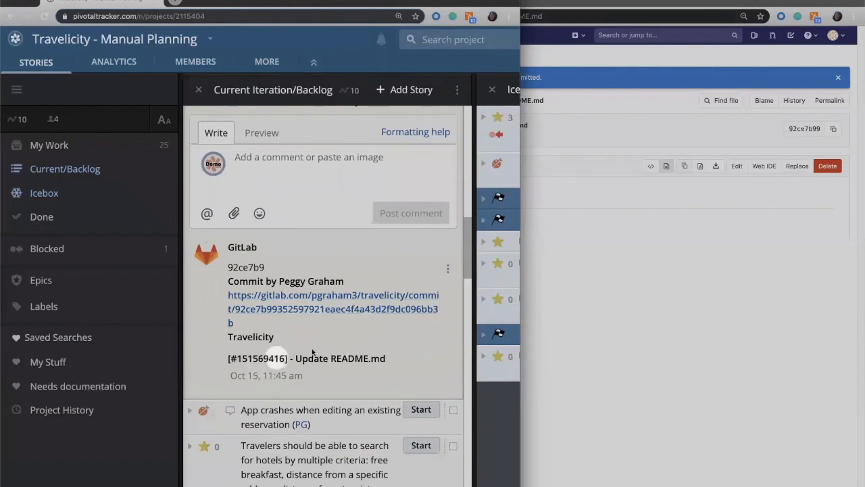
{"action": "scroll", "coordinate": [315, 355], "scroll_direction": "up", "scroll_amount": 1}
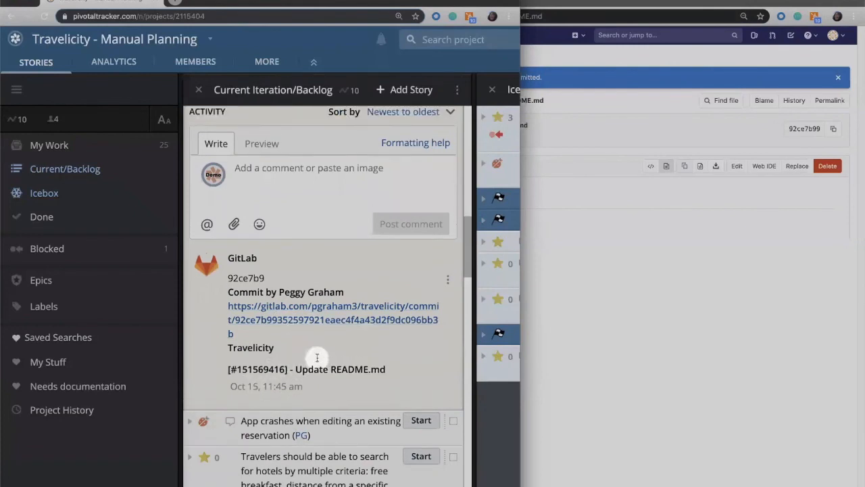
{"action": "scroll", "coordinate": [316, 356], "scroll_direction": "up", "scroll_amount": 10}
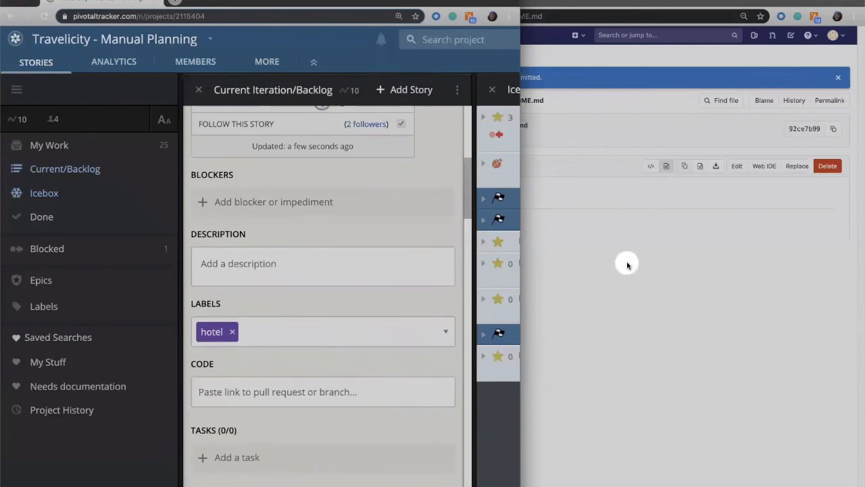
{"action": "left_click", "coordinate": [628, 265]}
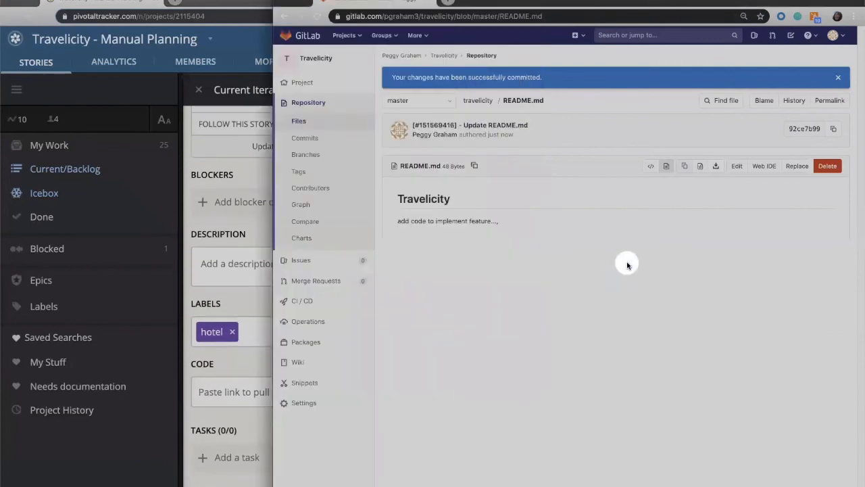